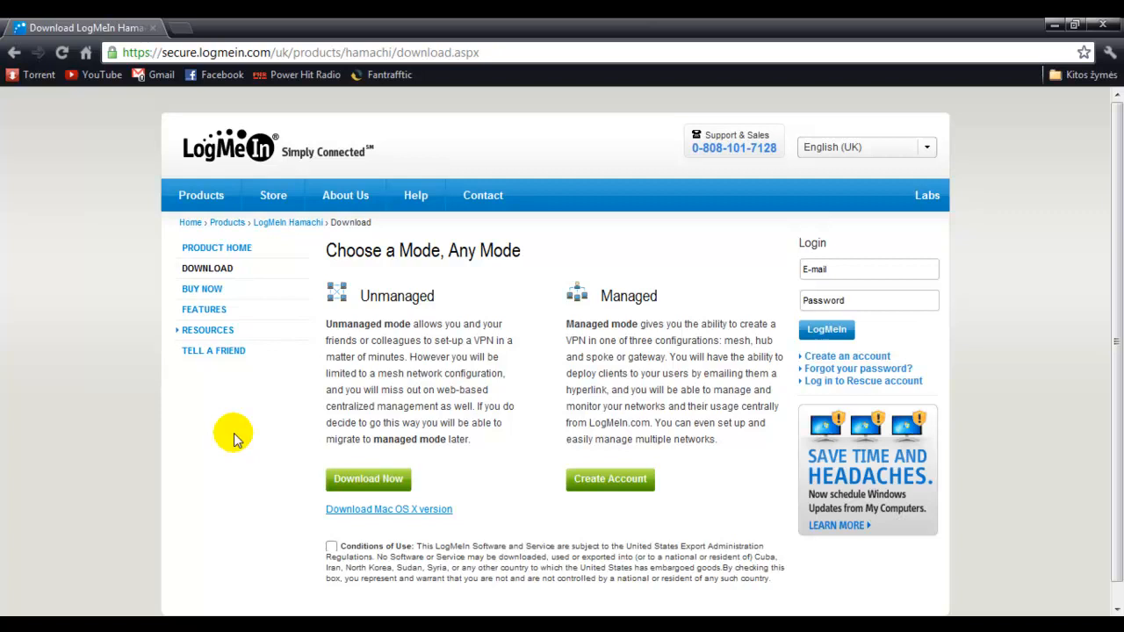
Accept the Hamachi conditions of use on LogMeIn's download page.
{"action": "left_click", "coordinate": [550, 54]}
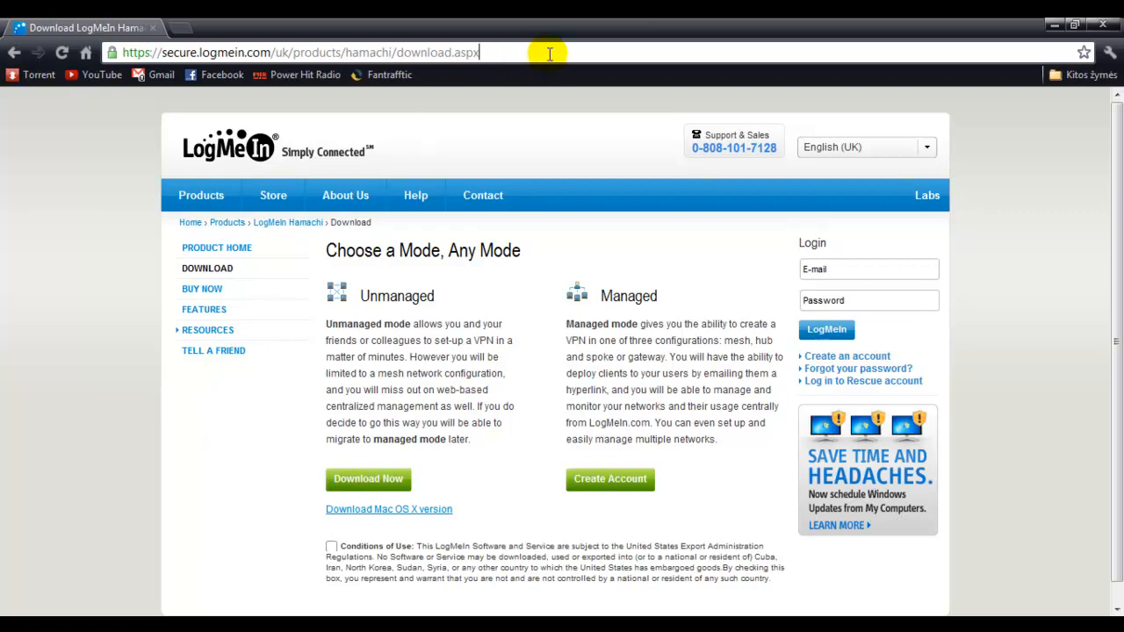
{"action": "key", "text": "ctrl+a"}
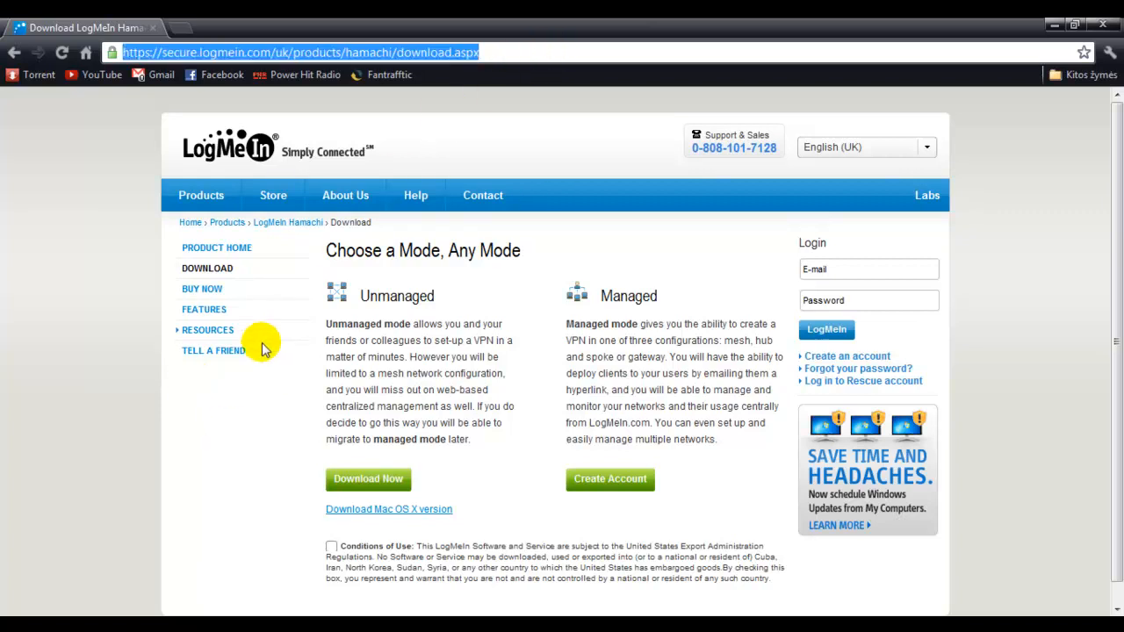
{"action": "left_click", "coordinate": [246, 394]}
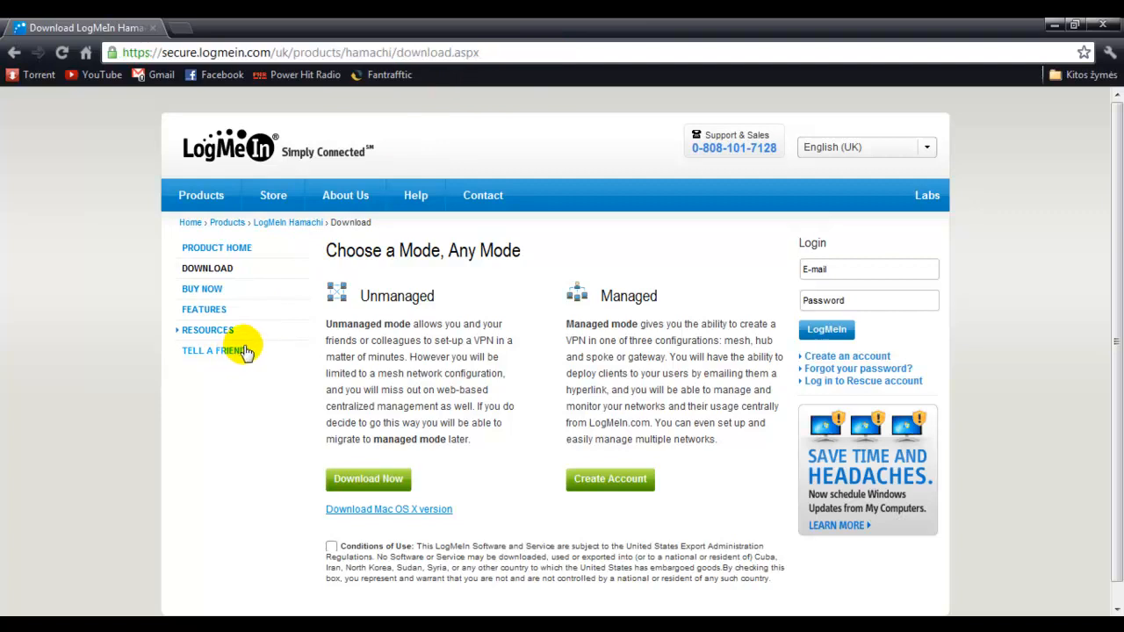
{"action": "scroll", "coordinate": [243, 352], "scroll_direction": "down", "scroll_amount": 1}
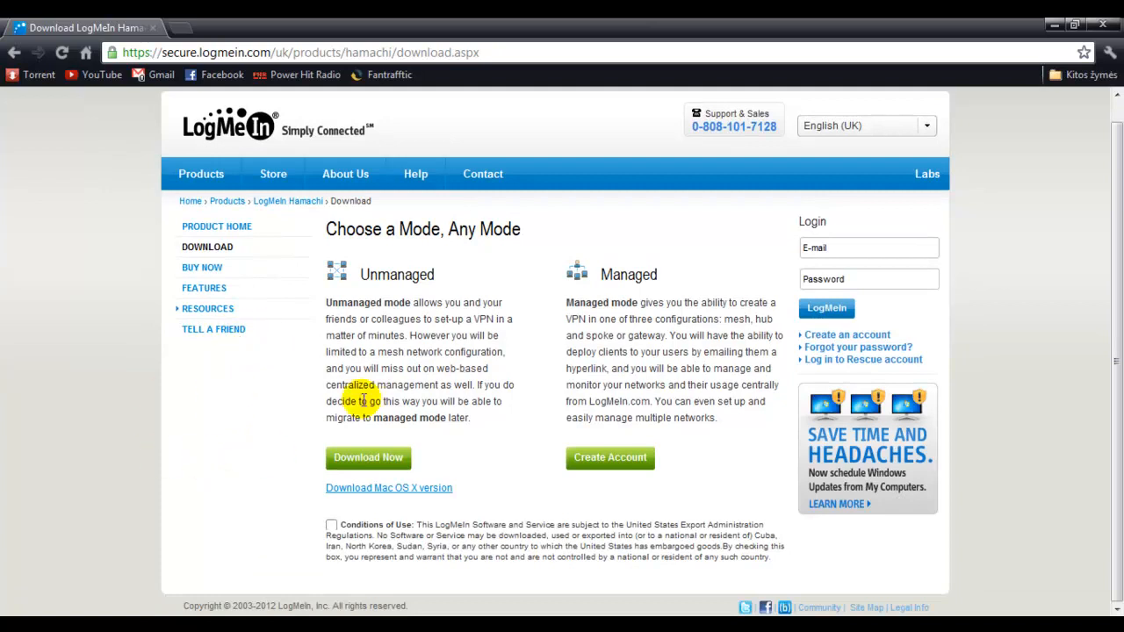
{"action": "left_click", "coordinate": [331, 526]}
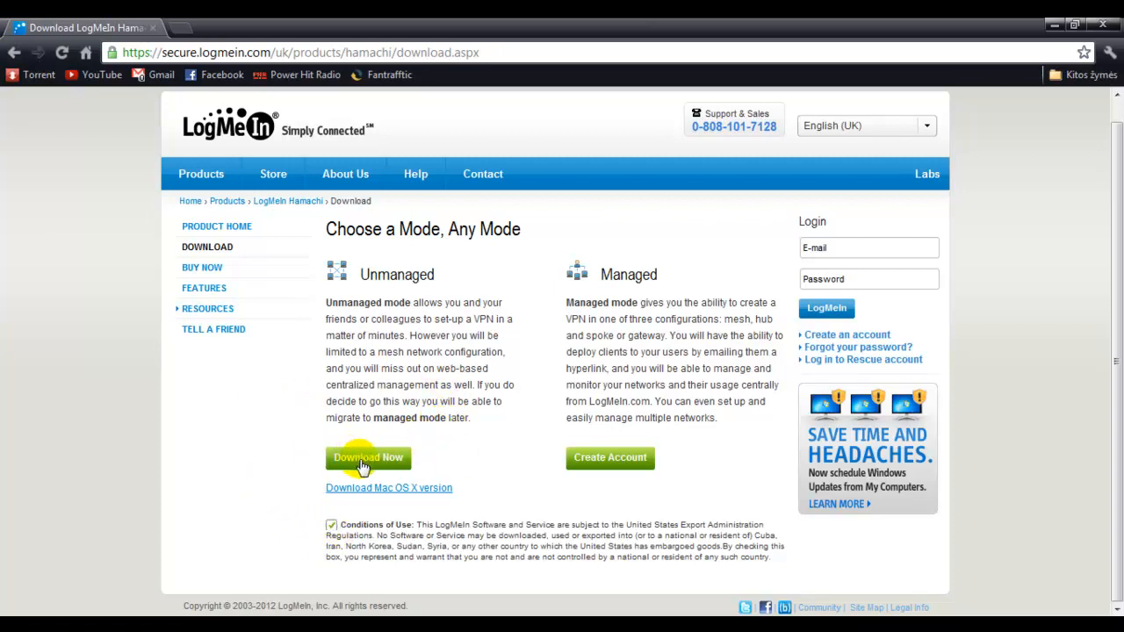
Download the Windows installer, get past the harmful-file warning, and minimize Chrome.
{"action": "left_click", "coordinate": [364, 458]}
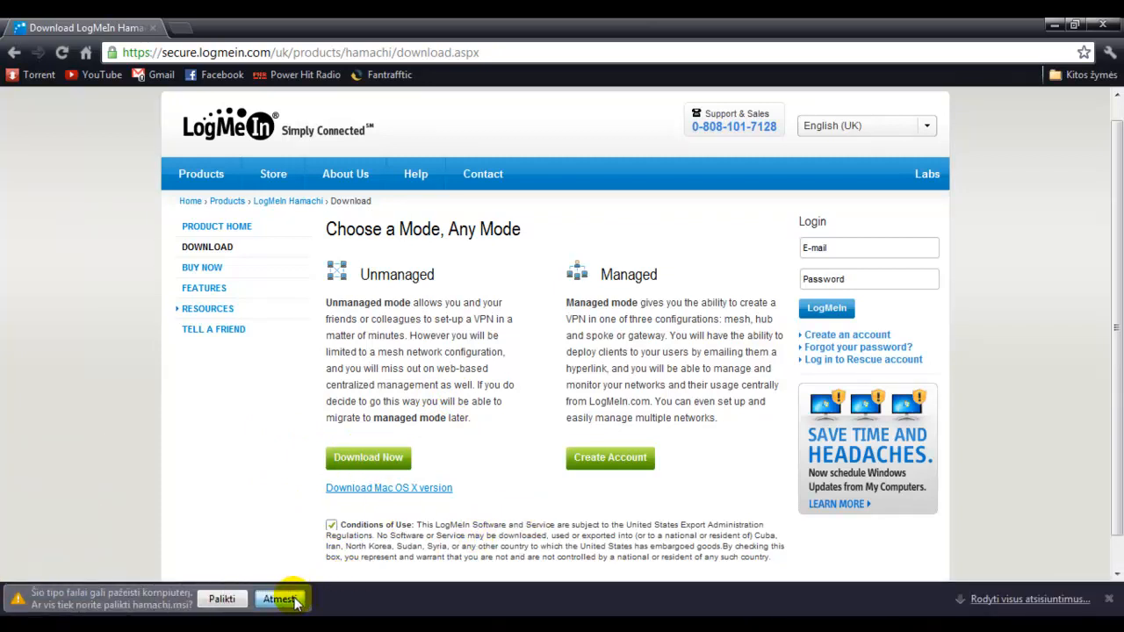
{"action": "left_click", "coordinate": [282, 599]}
{"action": "left_click", "coordinate": [238, 597]}
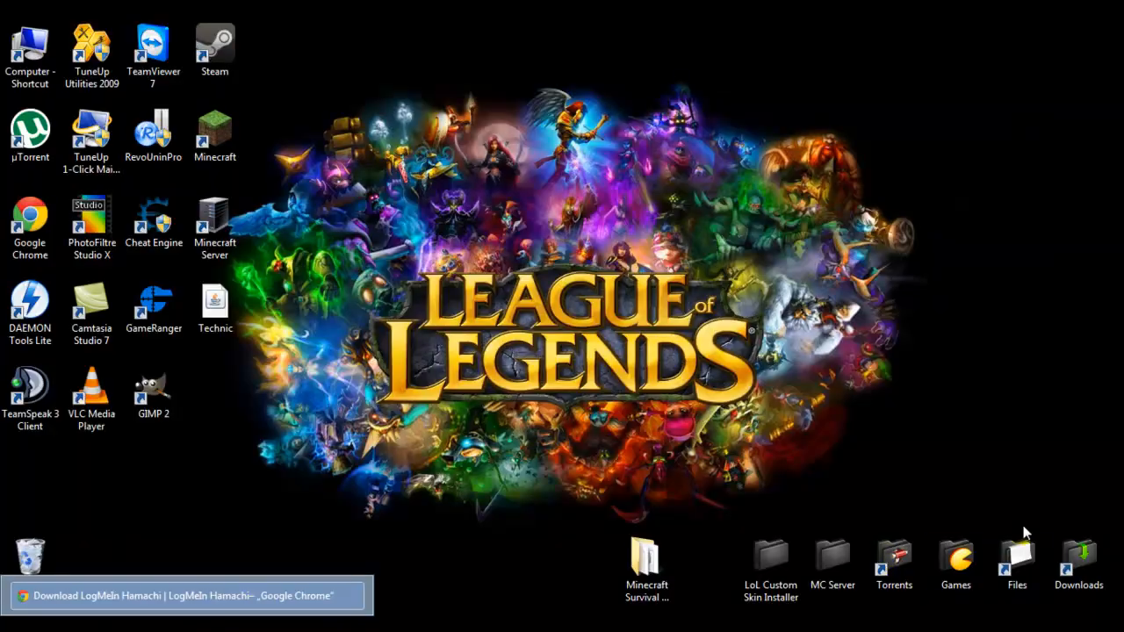
Run hamachi.msi from the Downloads folder despite the security warning.
{"action": "double_click", "coordinate": [1077, 553]}
{"action": "left_click", "coordinate": [463, 236]}
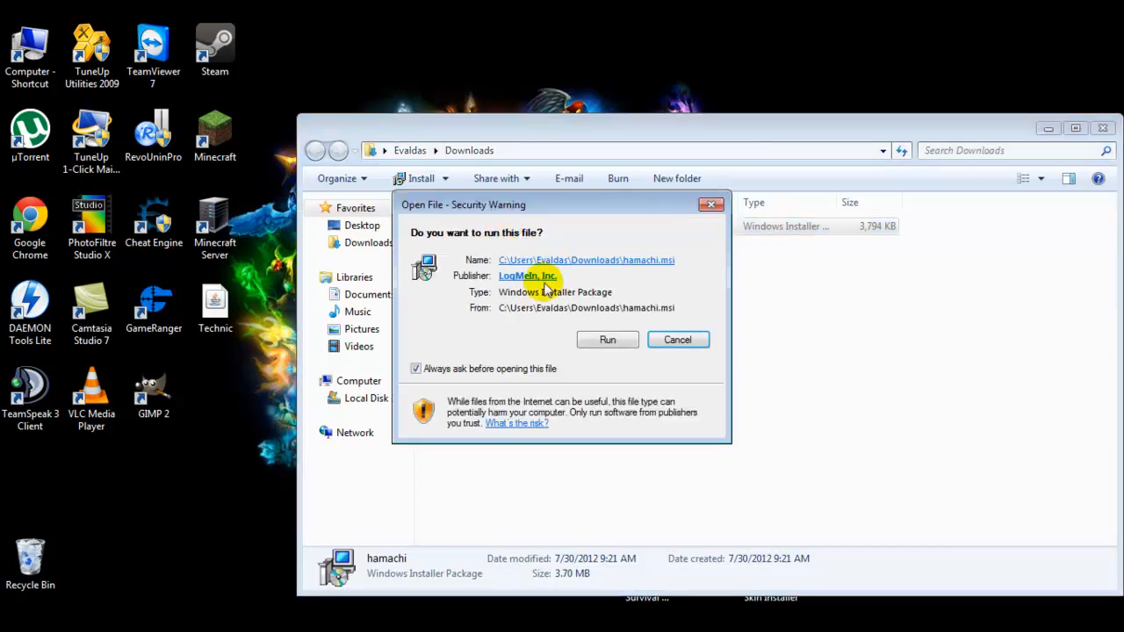
{"action": "left_click", "coordinate": [608, 340]}
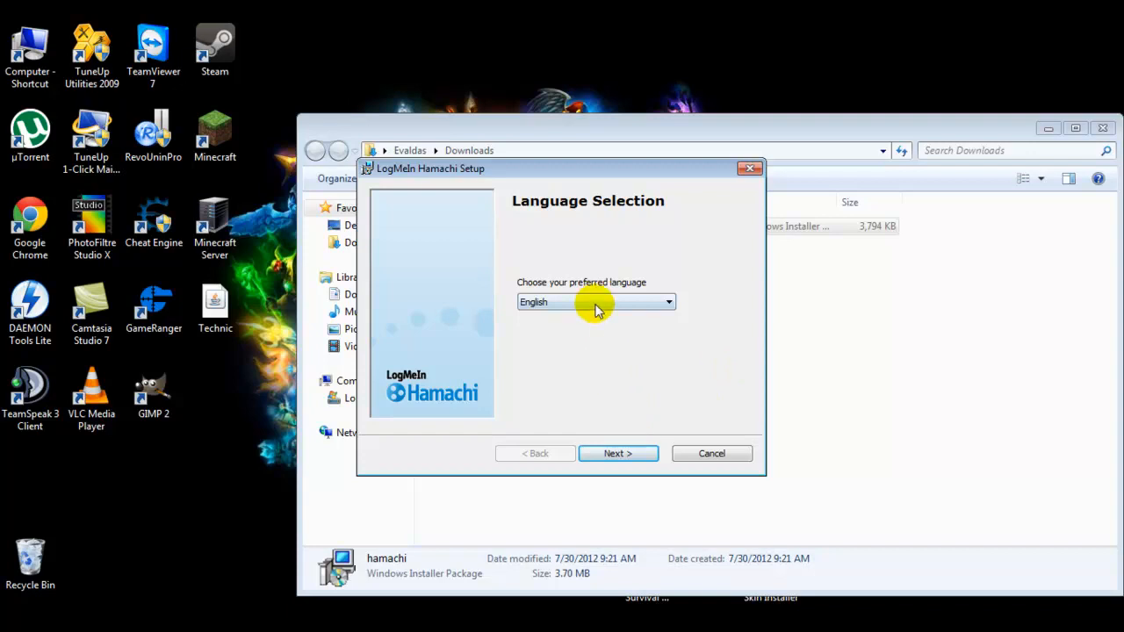
Install in English, accept the terms, and use the default destination folder.
{"action": "left_click", "coordinate": [597, 303]}
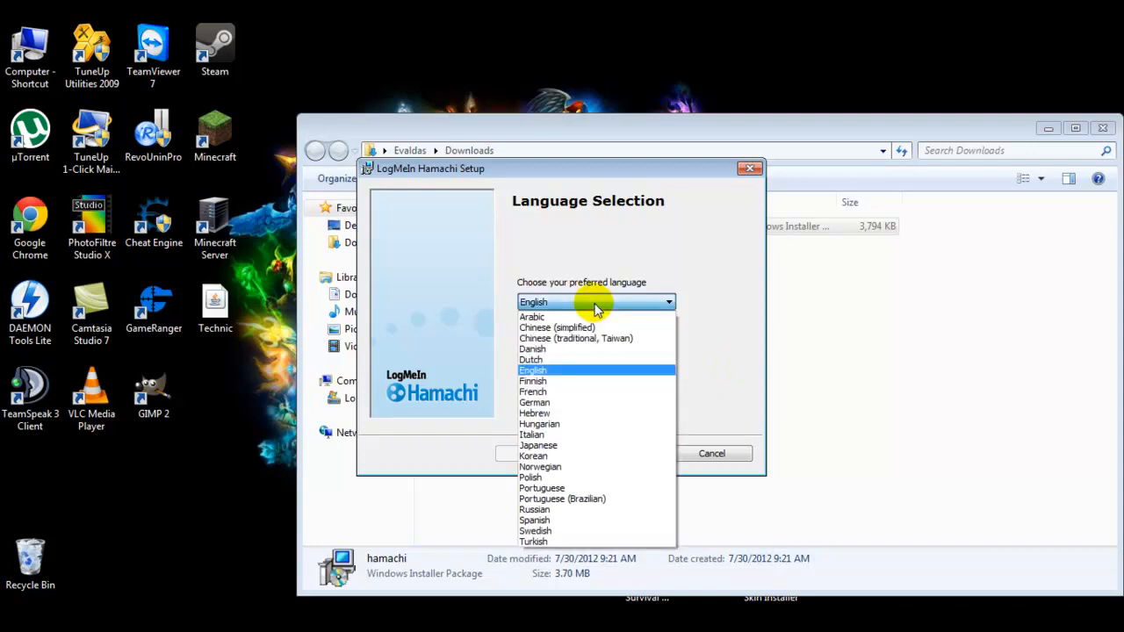
{"action": "left_click", "coordinate": [569, 370]}
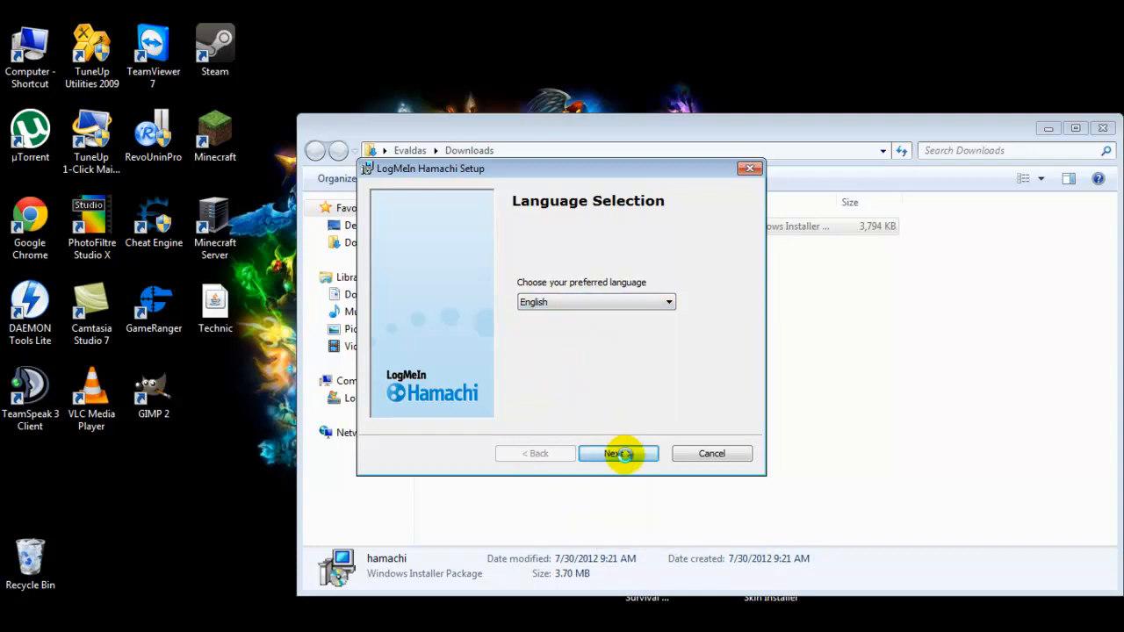
{"action": "left_click", "coordinate": [624, 454]}
{"action": "left_click", "coordinate": [624, 455]}
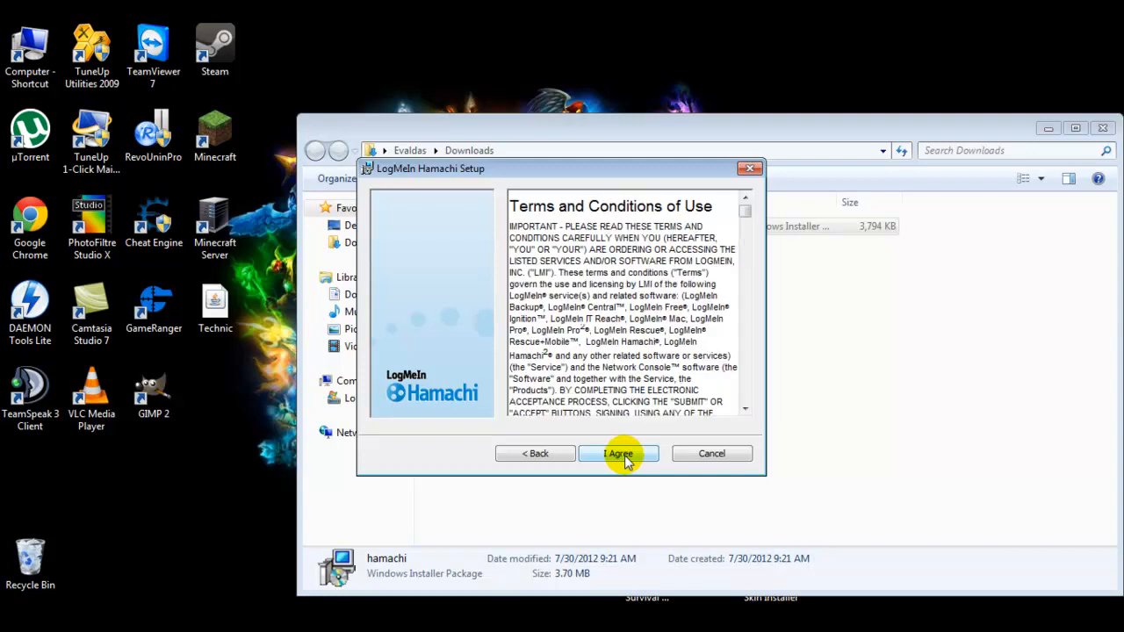
{"action": "left_click", "coordinate": [617, 453]}
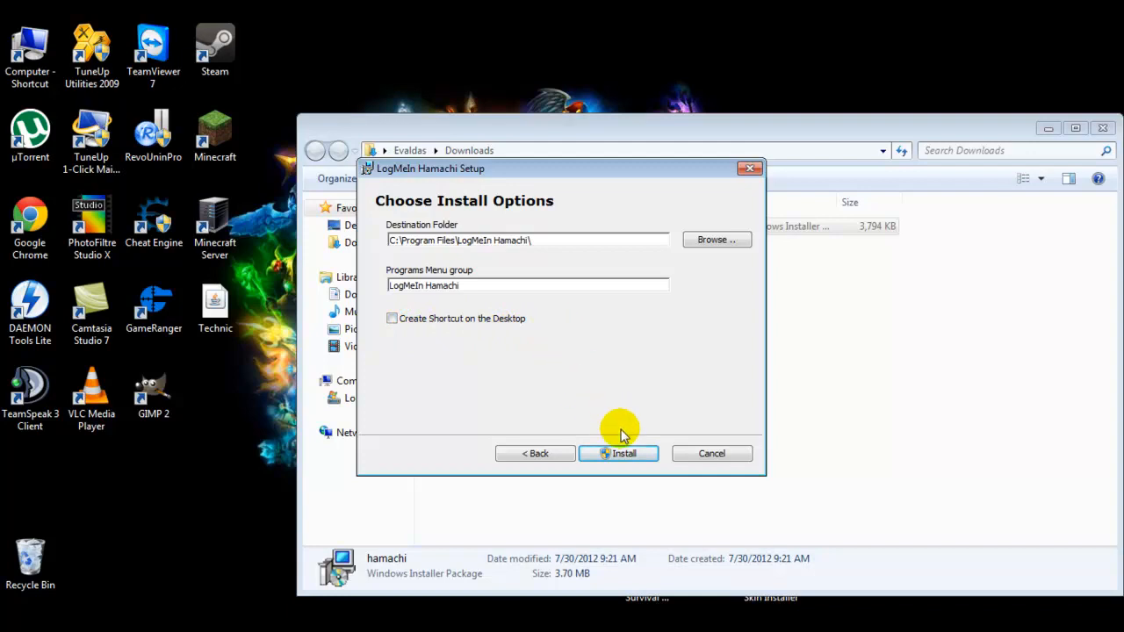
{"action": "left_click", "coordinate": [620, 453]}
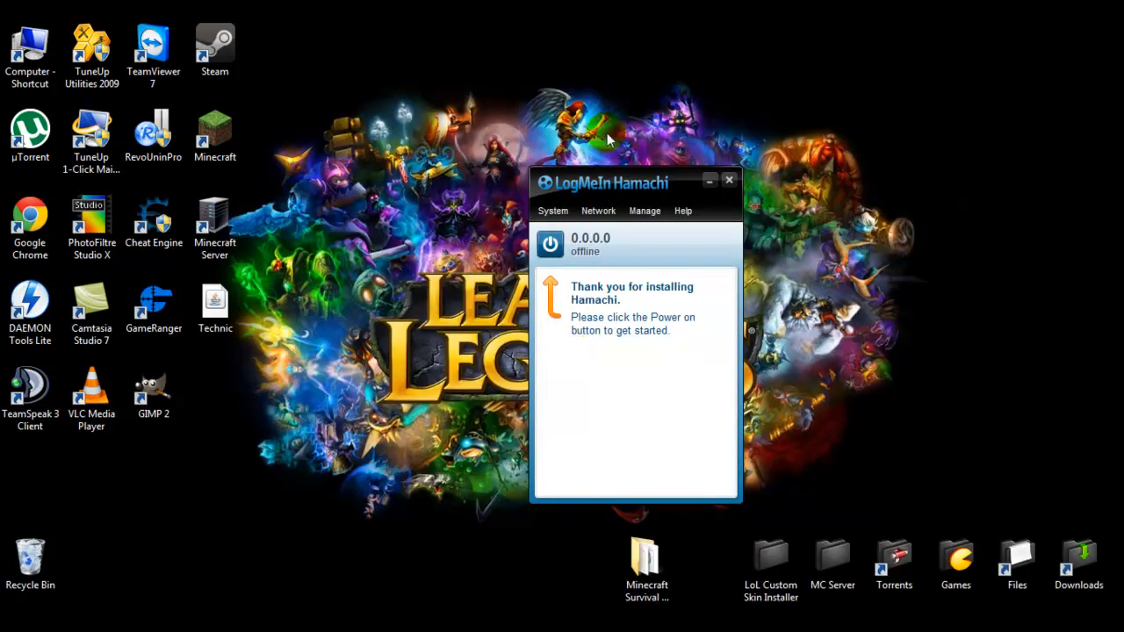
Power on Hamachi and register this computer under a custom client name.
{"action": "left_click_drag", "start_coordinate": [605, 192], "coordinate": [504, 197]}
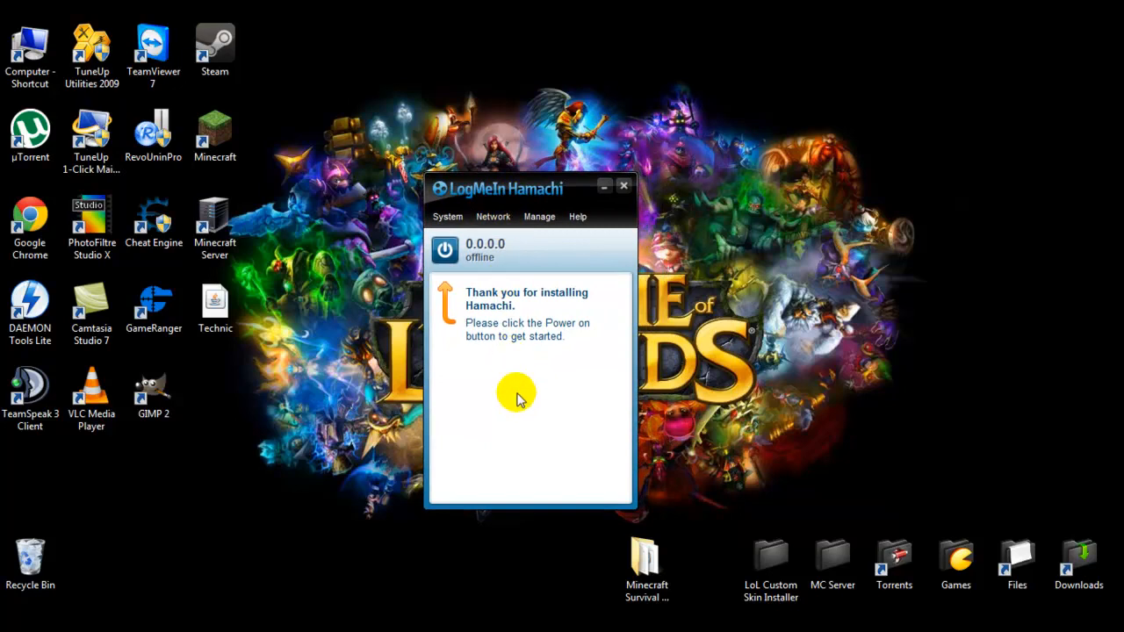
{"action": "left_click", "coordinate": [448, 250]}
{"action": "double_click", "coordinate": [537, 363]}
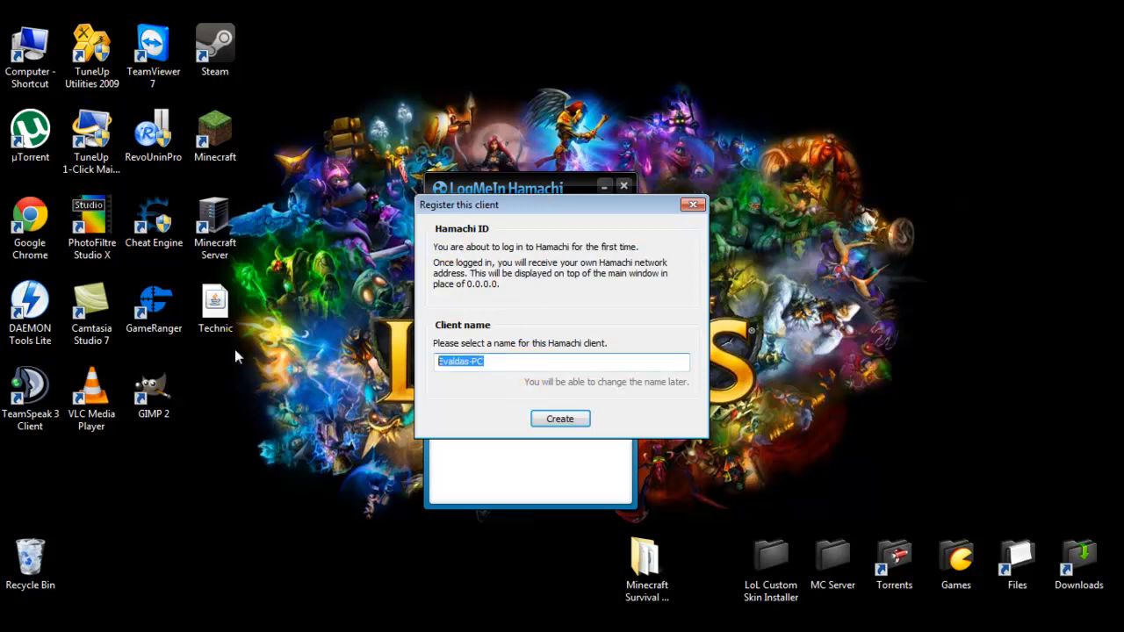
{"action": "key", "text": "BackSpace"}
{"action": "type", "text": "Dizzy"}
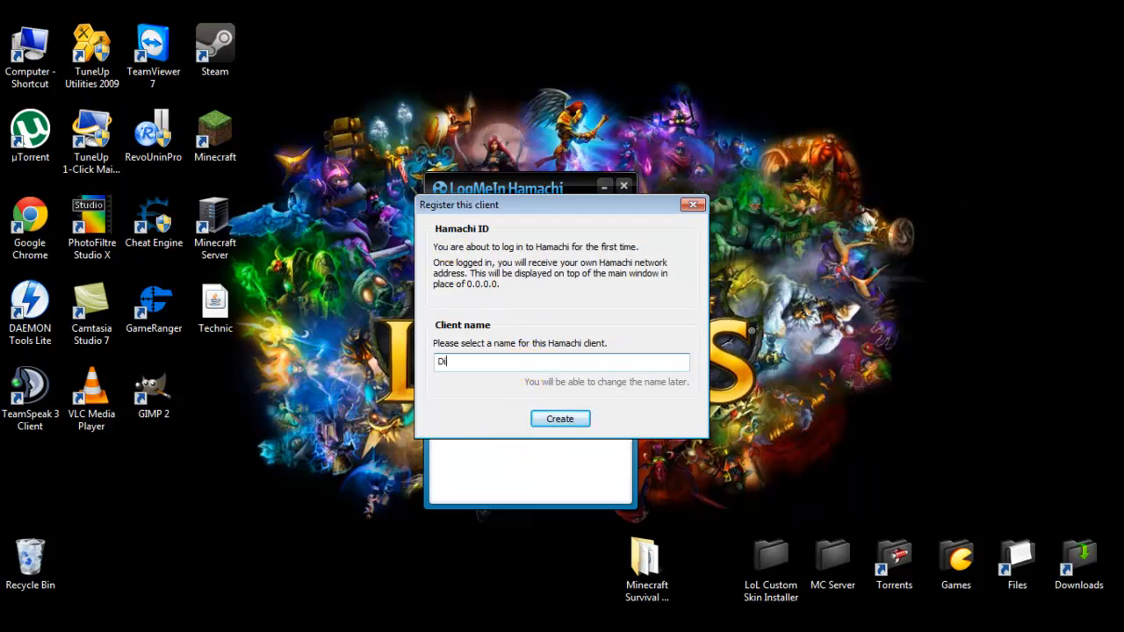
{"action": "left_click", "coordinate": [560, 420]}
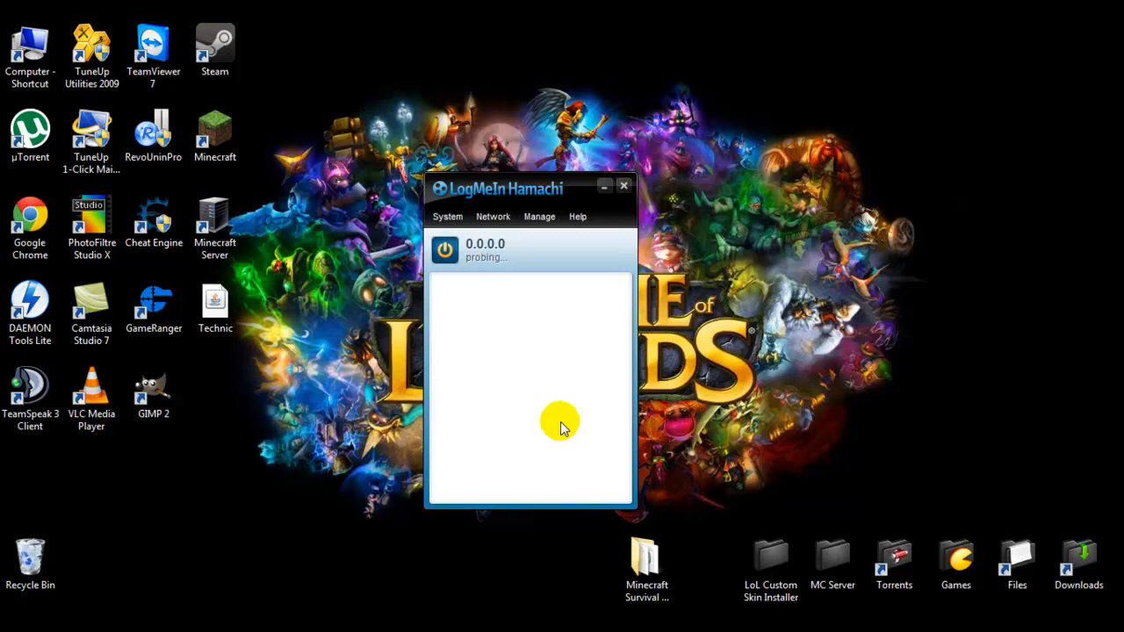
Bring up the Network menu's options.
{"action": "left_click", "coordinate": [497, 218]}
{"action": "left_click", "coordinate": [502, 380]}
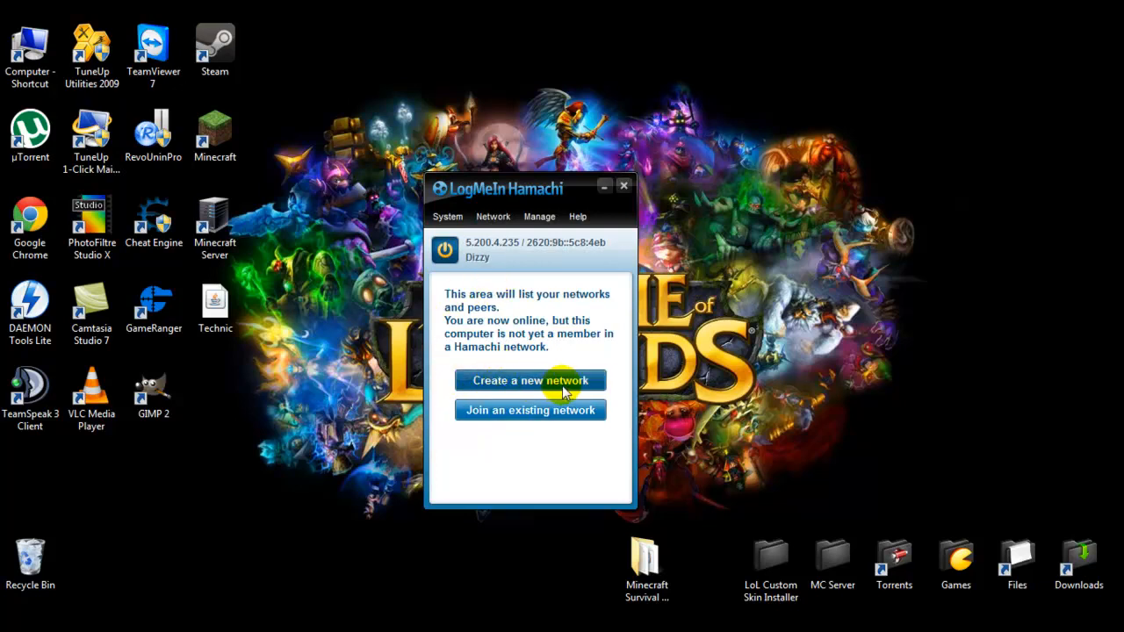
{"action": "left_click", "coordinate": [494, 219]}
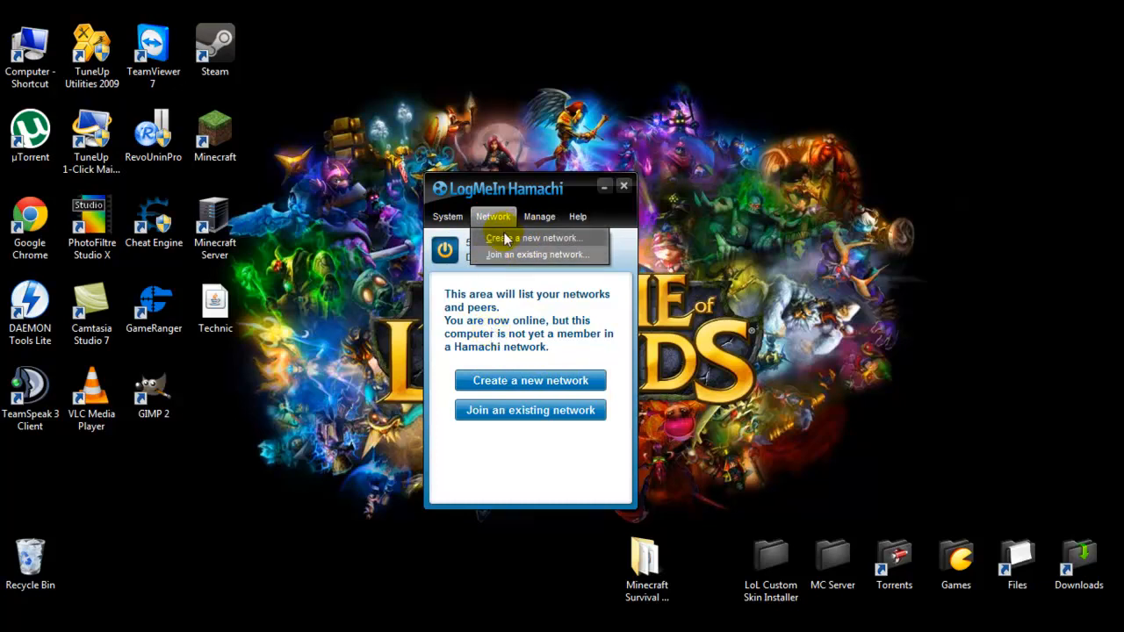
Try creating networks named abc and then abcd with a password; both are rejected.
{"action": "left_click", "coordinate": [501, 238]}
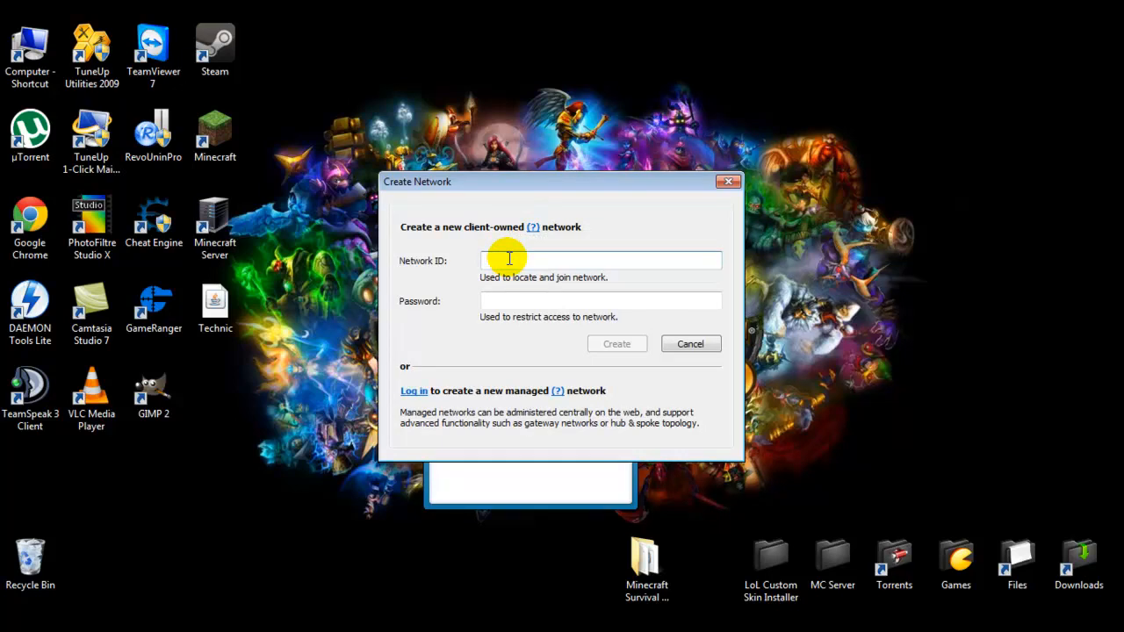
{"action": "type", "text": "abc"}
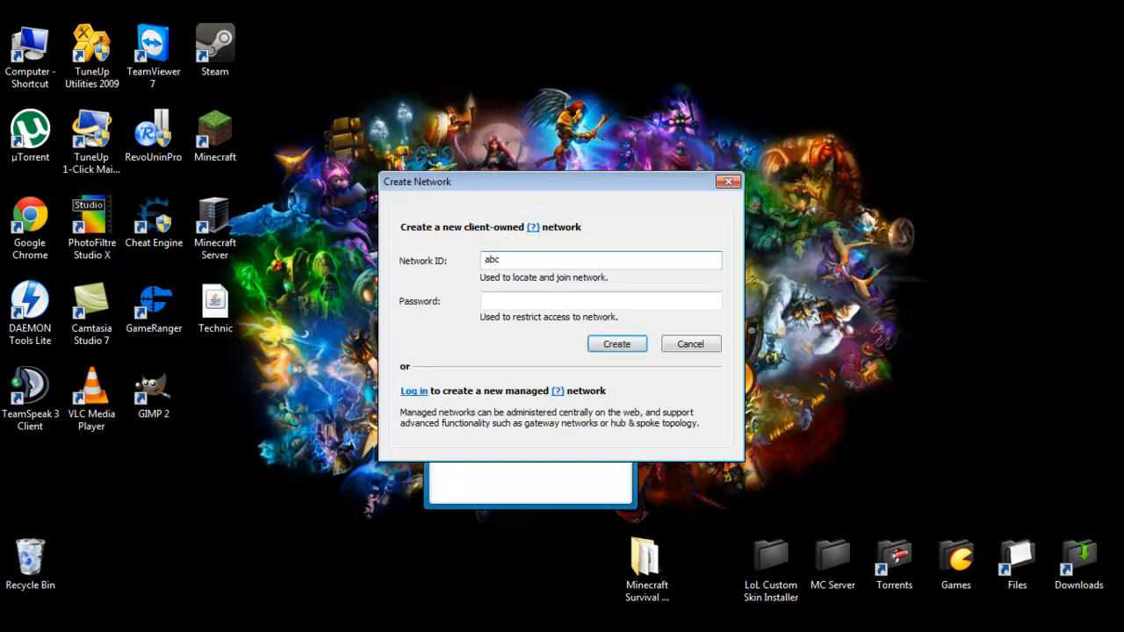
{"action": "left_click", "coordinate": [610, 300]}
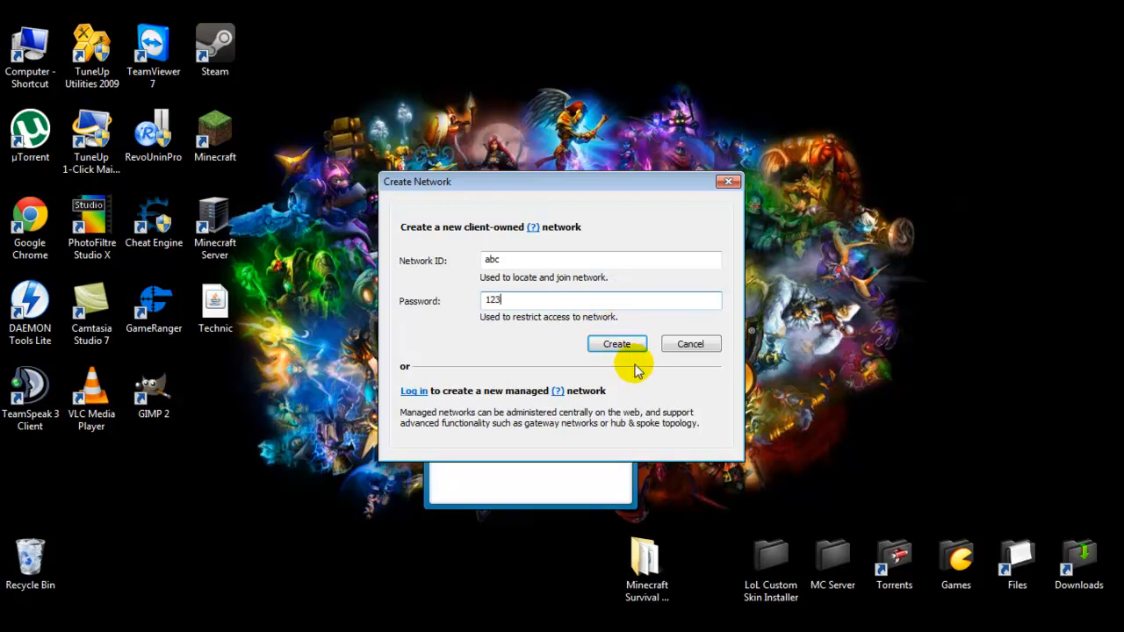
{"action": "left_click", "coordinate": [625, 345]}
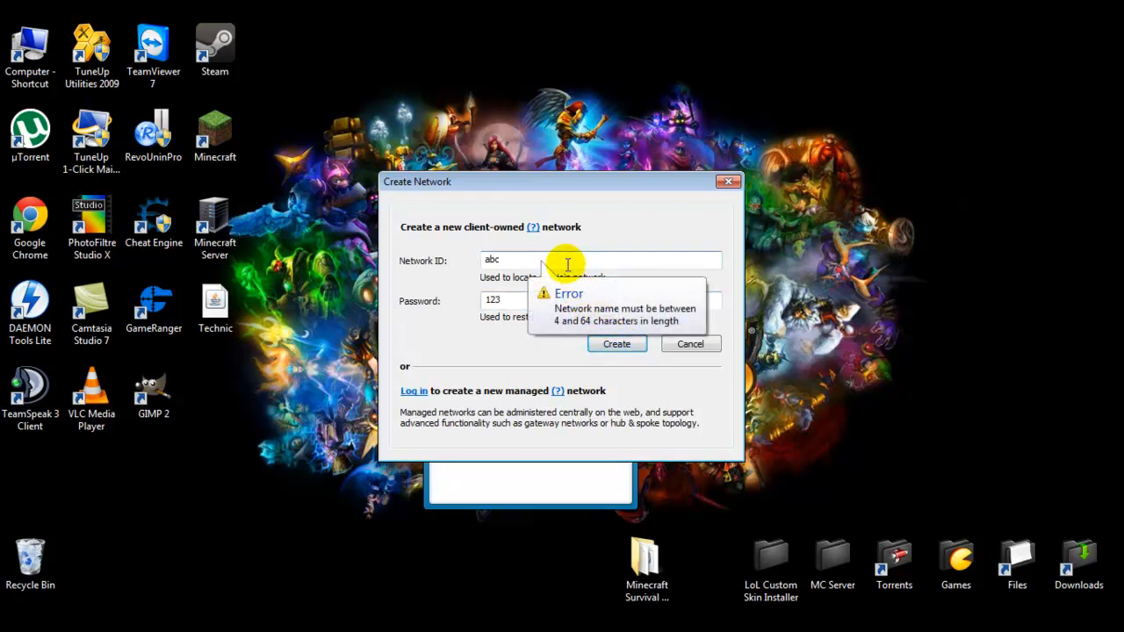
{"action": "type", "text": "d"}
{"action": "left_click", "coordinate": [496, 299]}
{"action": "left_click", "coordinate": [614, 344]}
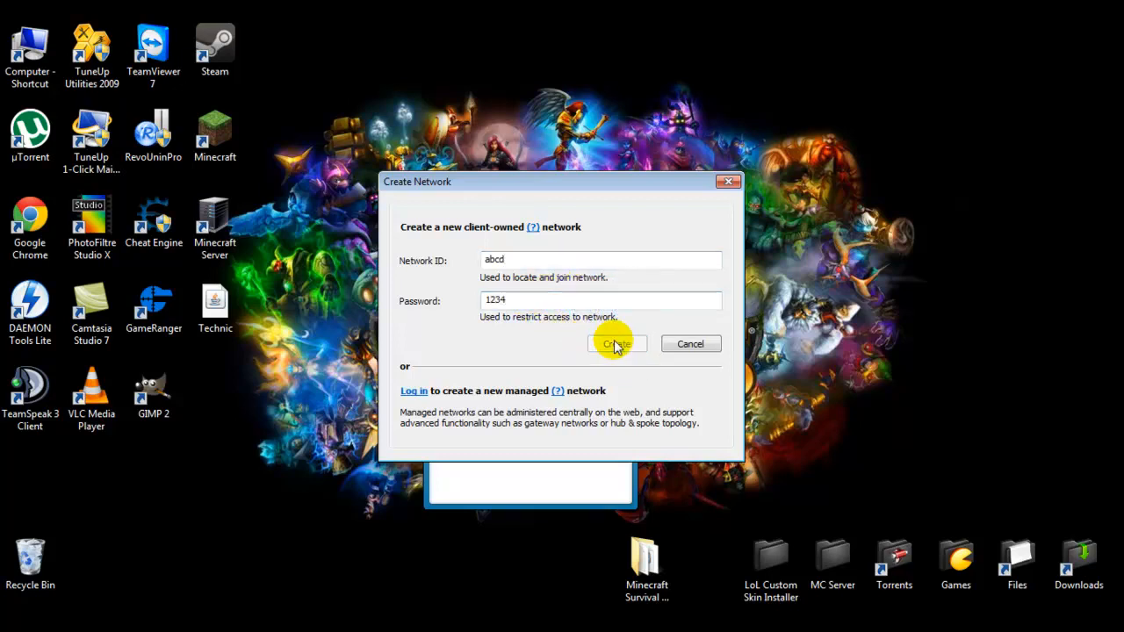
Rename the network ID to sadassdfsdf, enter a password, and create it.
{"action": "left_click_drag", "start_coordinate": [559, 262], "coordinate": [288, 229]}
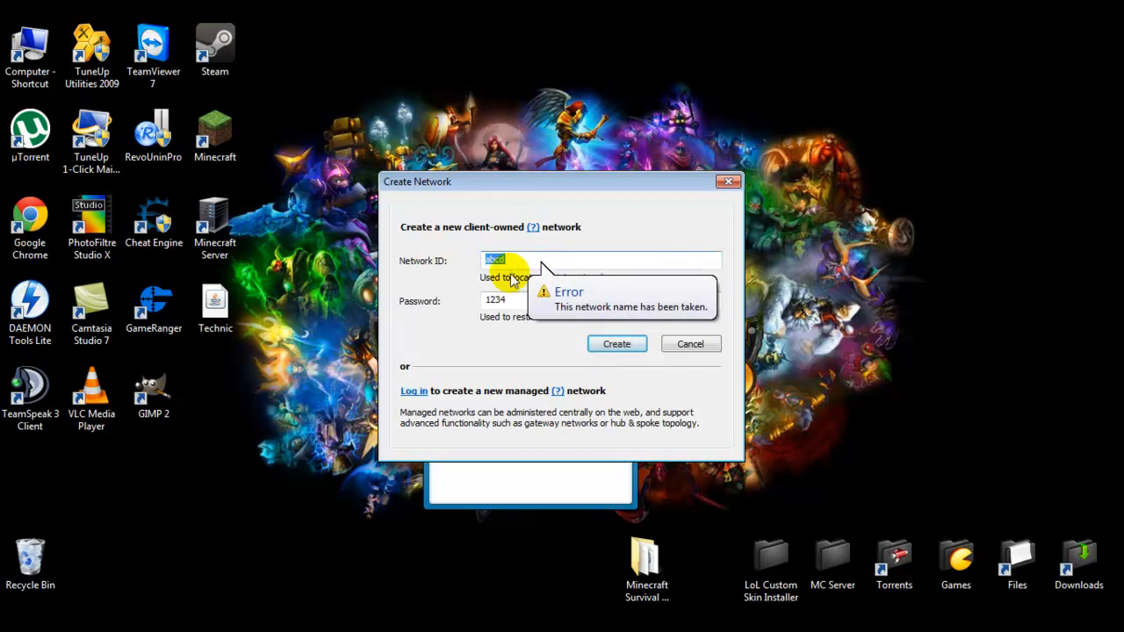
{"action": "key", "text": "BackSpace"}
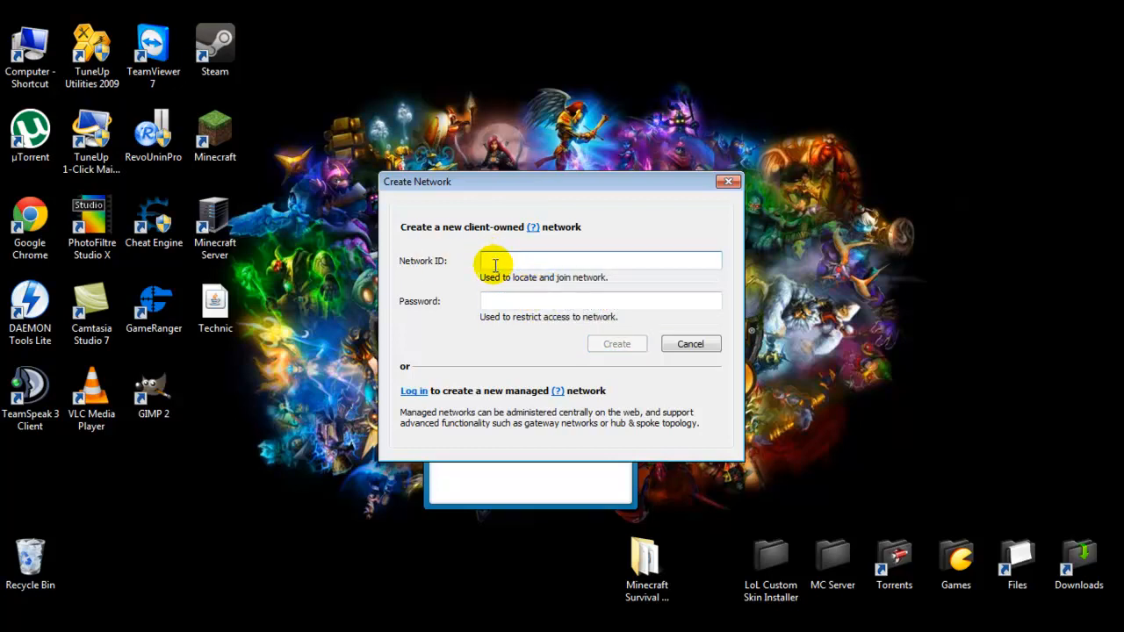
{"action": "type", "text": "sadassdfsdf"}
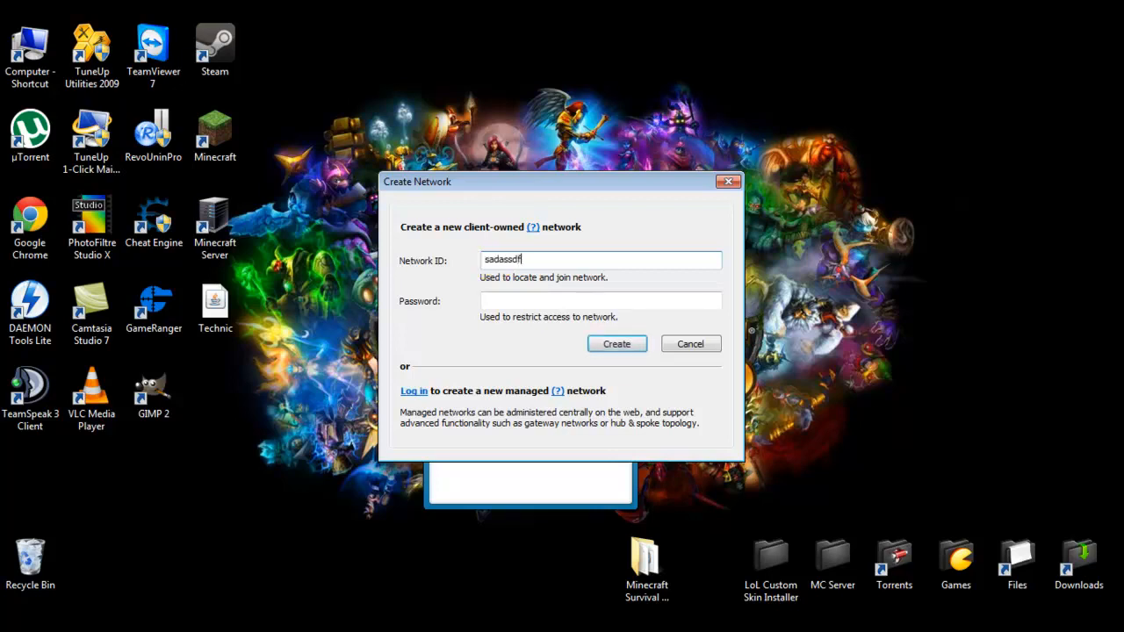
{"action": "left_click", "coordinate": [513, 298]}
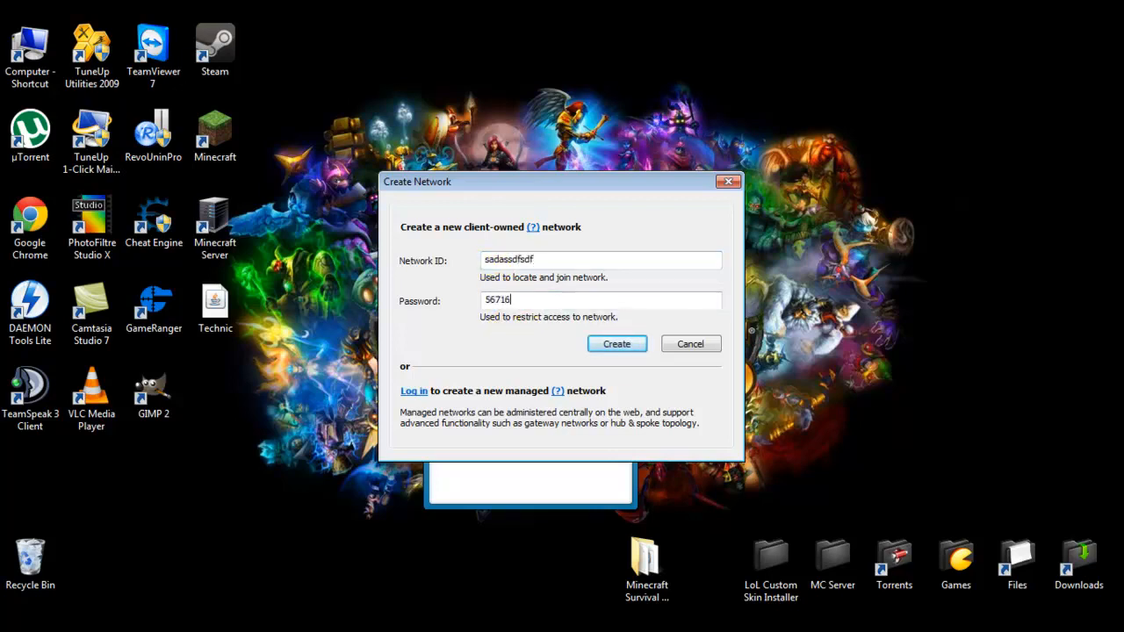
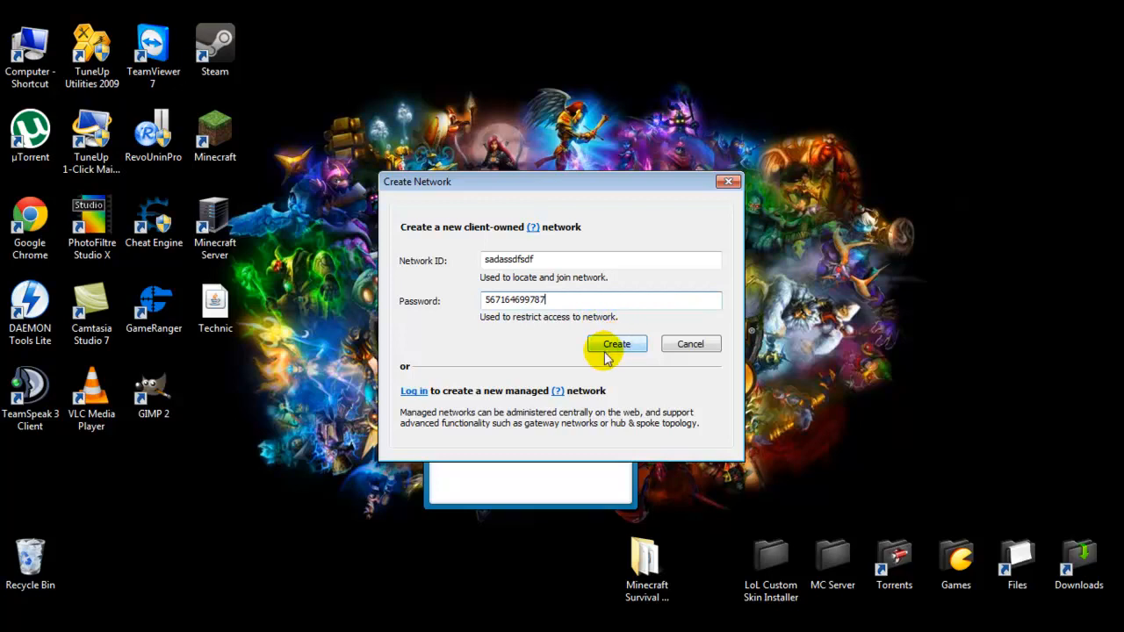
{"action": "left_click", "coordinate": [605, 353]}
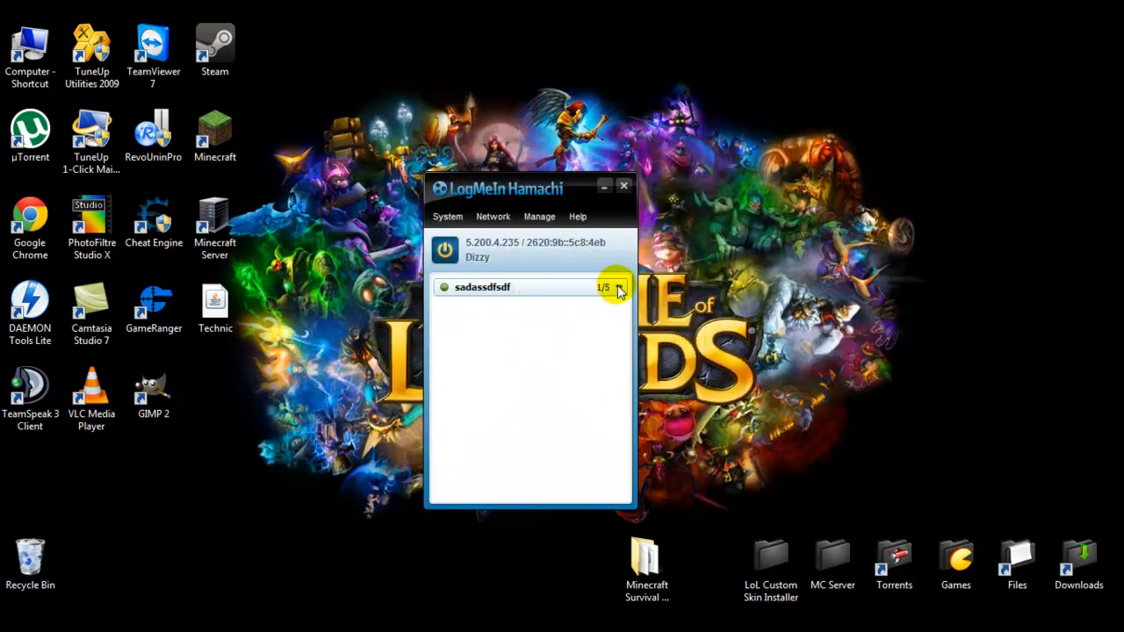
Check the new sadassdfsdf network, then copy the IPv4 address 5.200.4.235.
{"action": "left_click", "coordinate": [619, 290]}
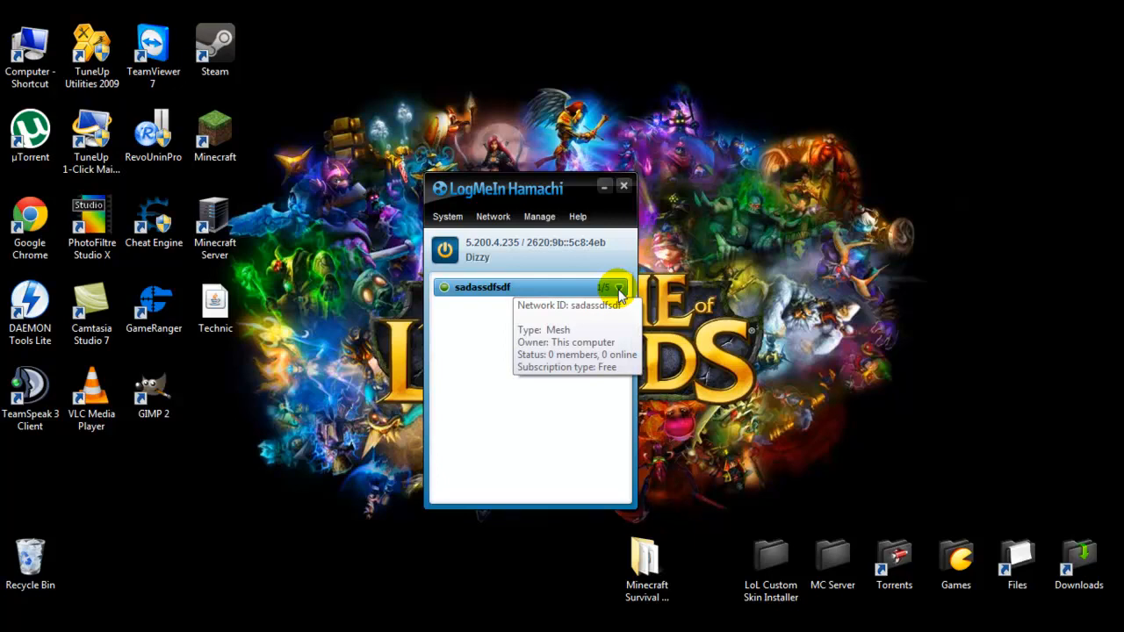
{"action": "left_click", "coordinate": [494, 217]}
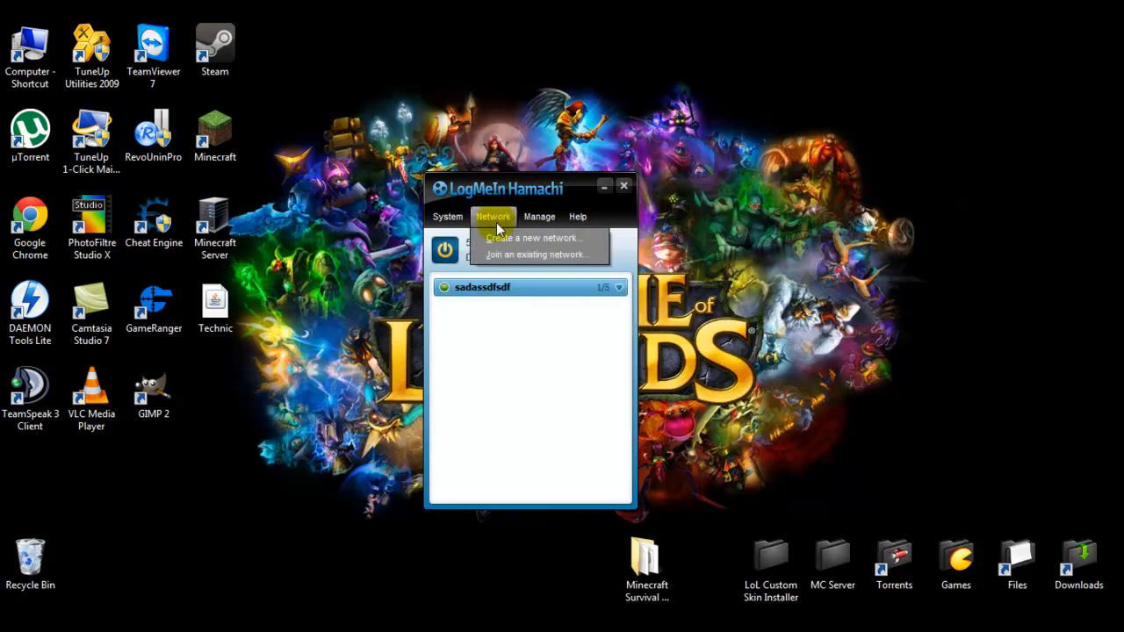
{"action": "left_click", "coordinate": [477, 376]}
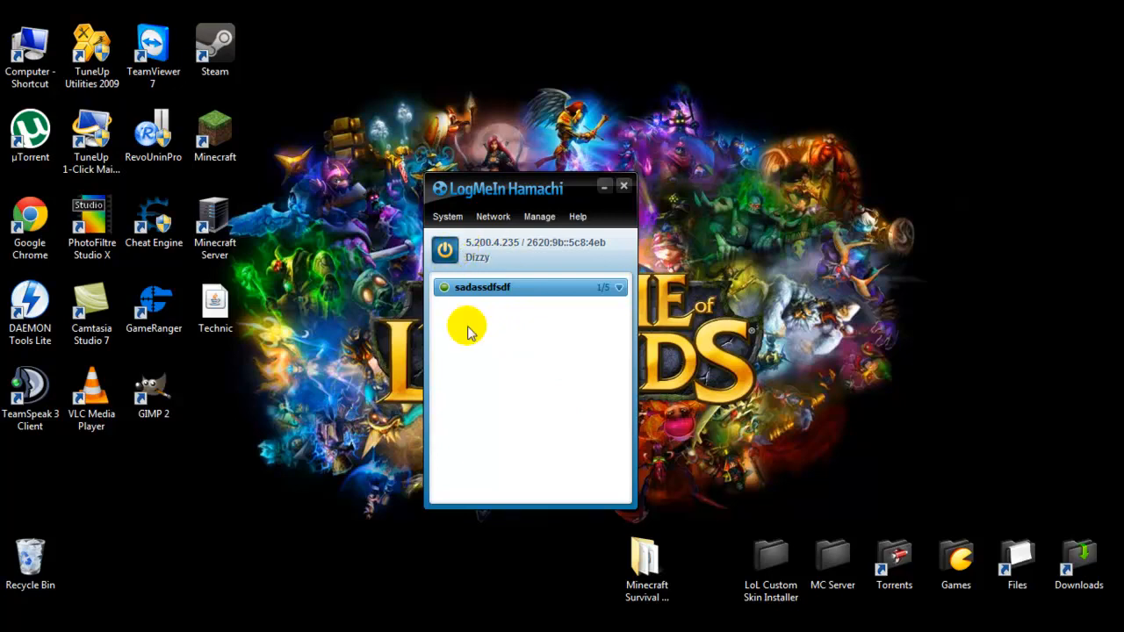
{"action": "right_click", "coordinate": [490, 249]}
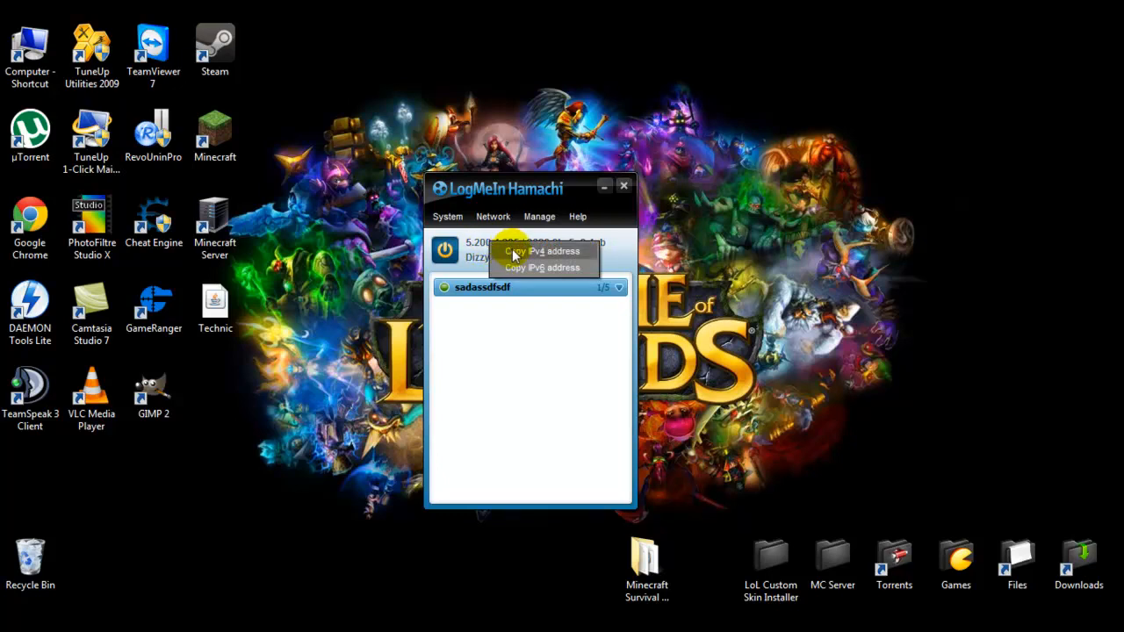
{"action": "left_click", "coordinate": [514, 253]}
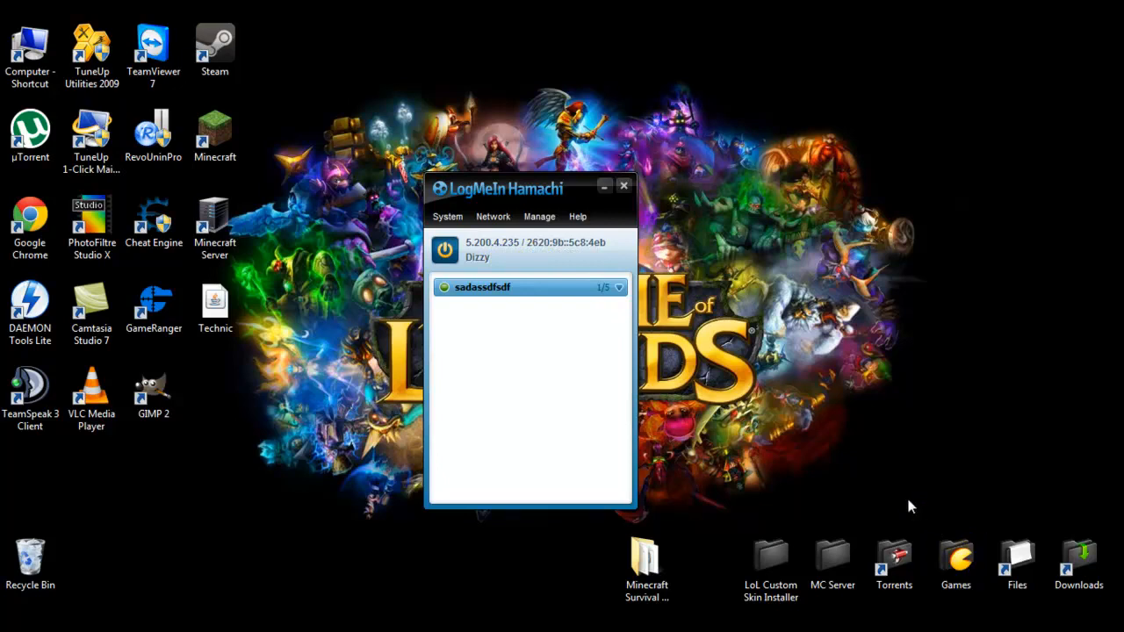
{"action": "double_click", "coordinate": [833, 556]}
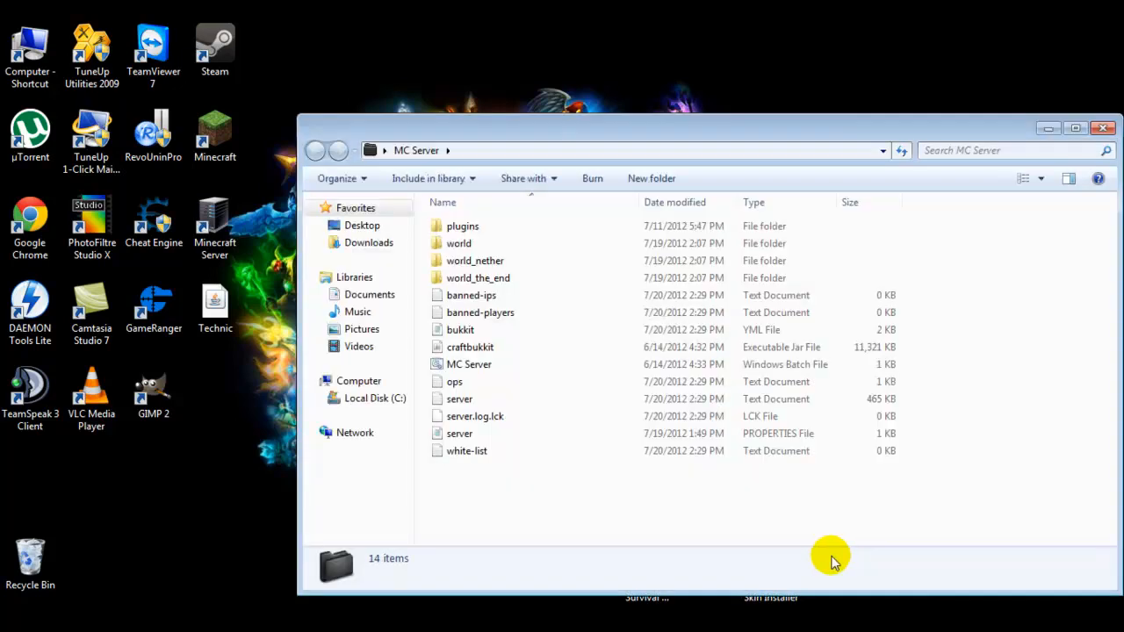
{"action": "double_click", "coordinate": [476, 437]}
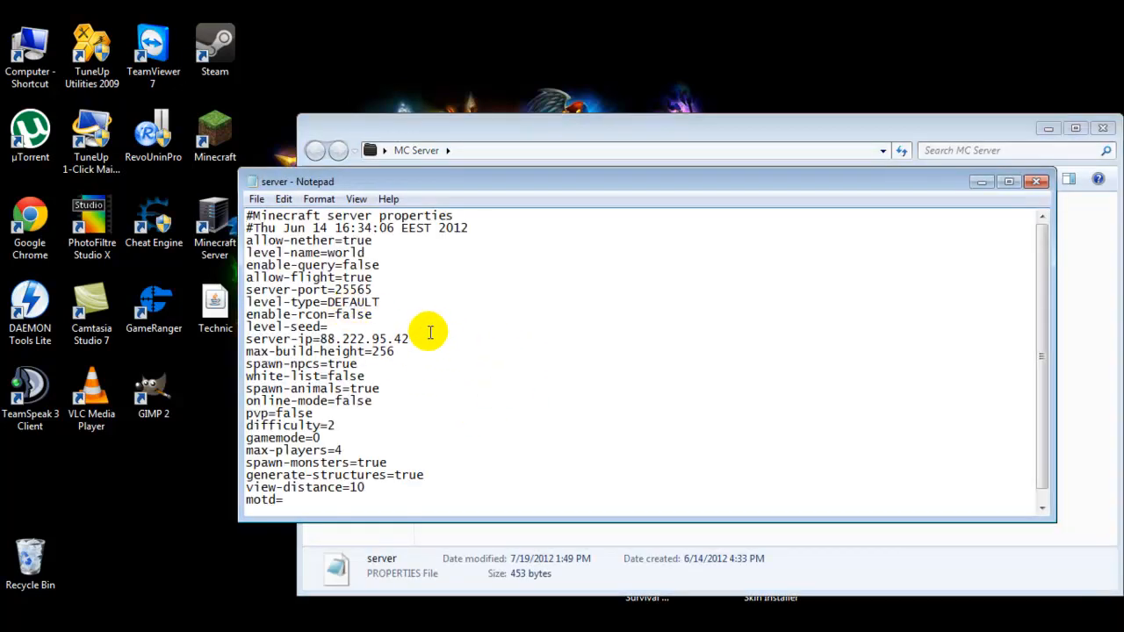
{"action": "left_click_drag", "start_coordinate": [409, 340], "coordinate": [319, 340]}
{"action": "key", "text": "BackSpace"}
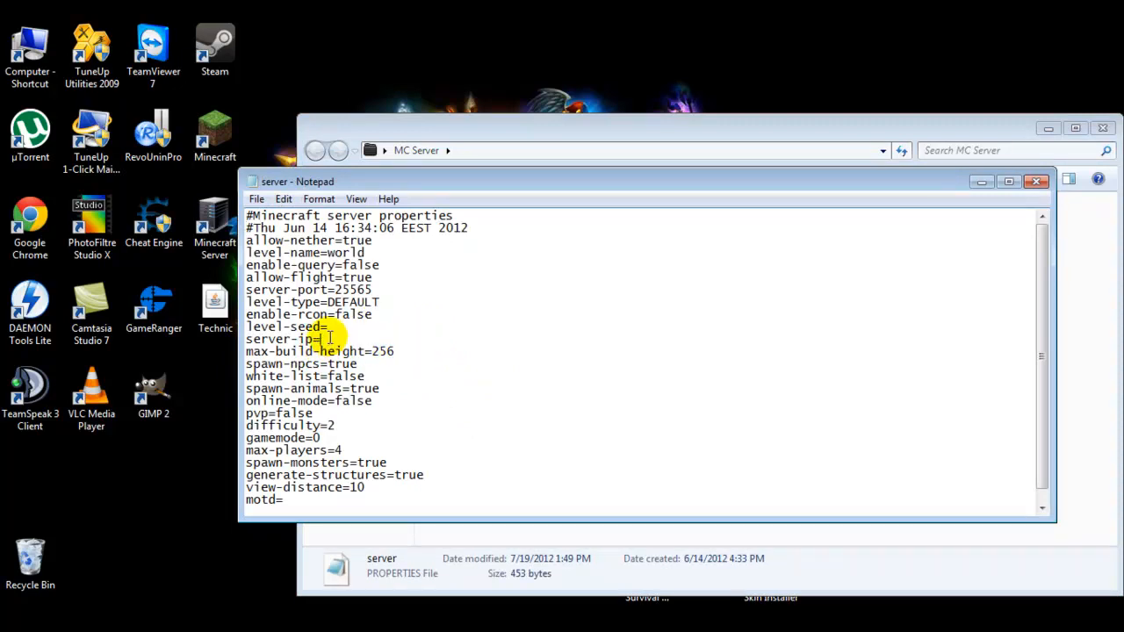
{"action": "right_click", "coordinate": [324, 338]}
{"action": "left_click", "coordinate": [368, 410]}
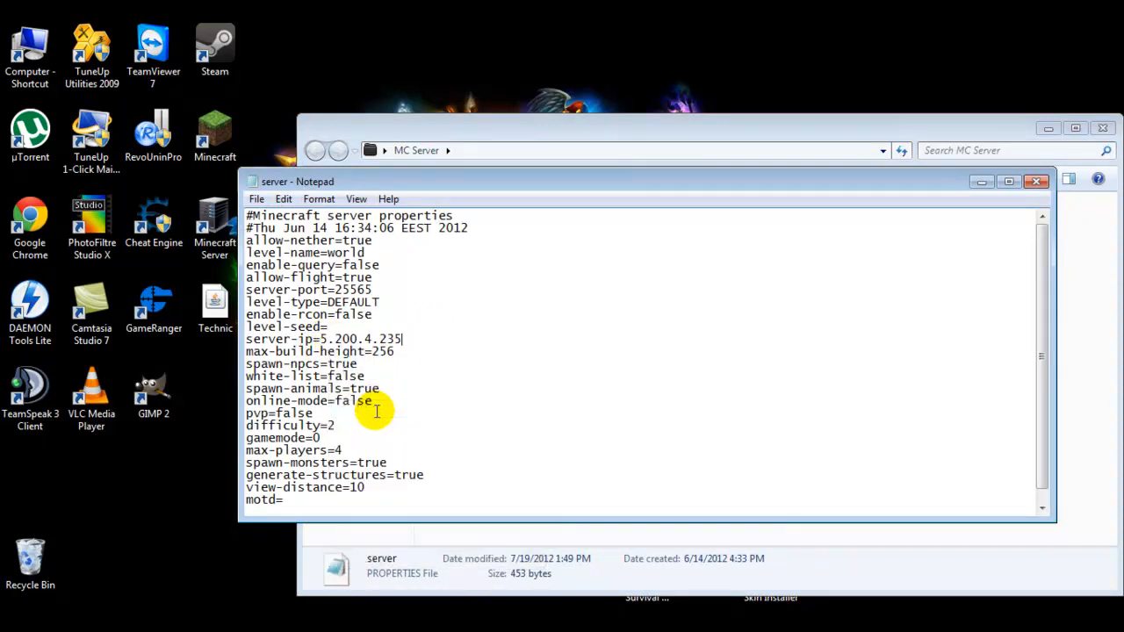
Close Notepad, saving server.properties, and close the MC Server folder.
{"action": "left_click", "coordinate": [1036, 181]}
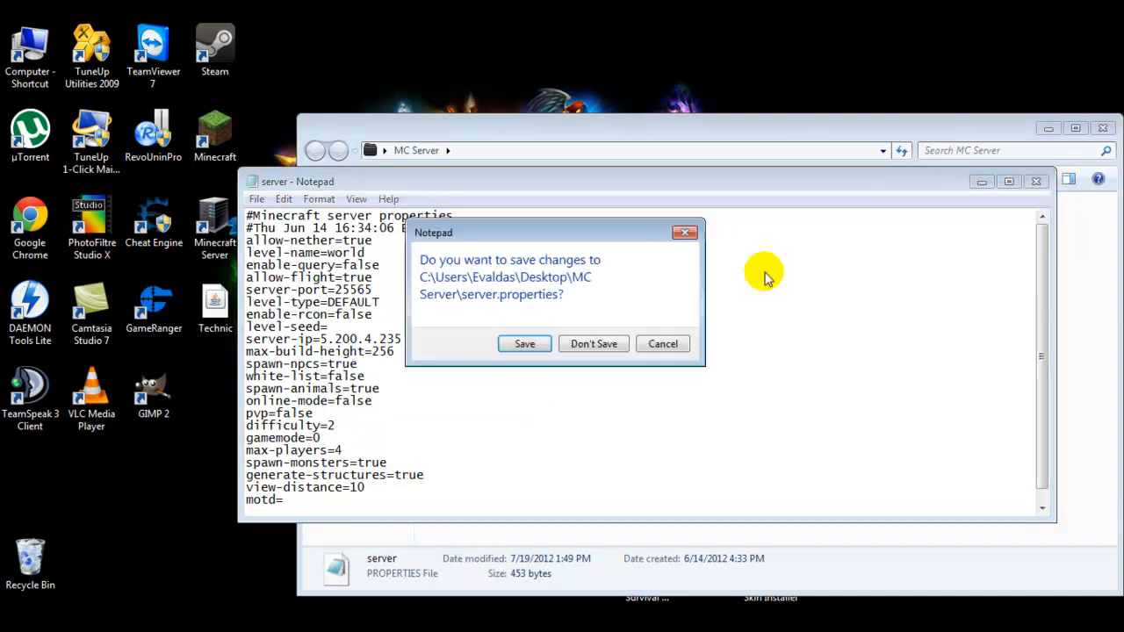
{"action": "left_click", "coordinate": [524, 347]}
{"action": "left_click", "coordinate": [1103, 128]}
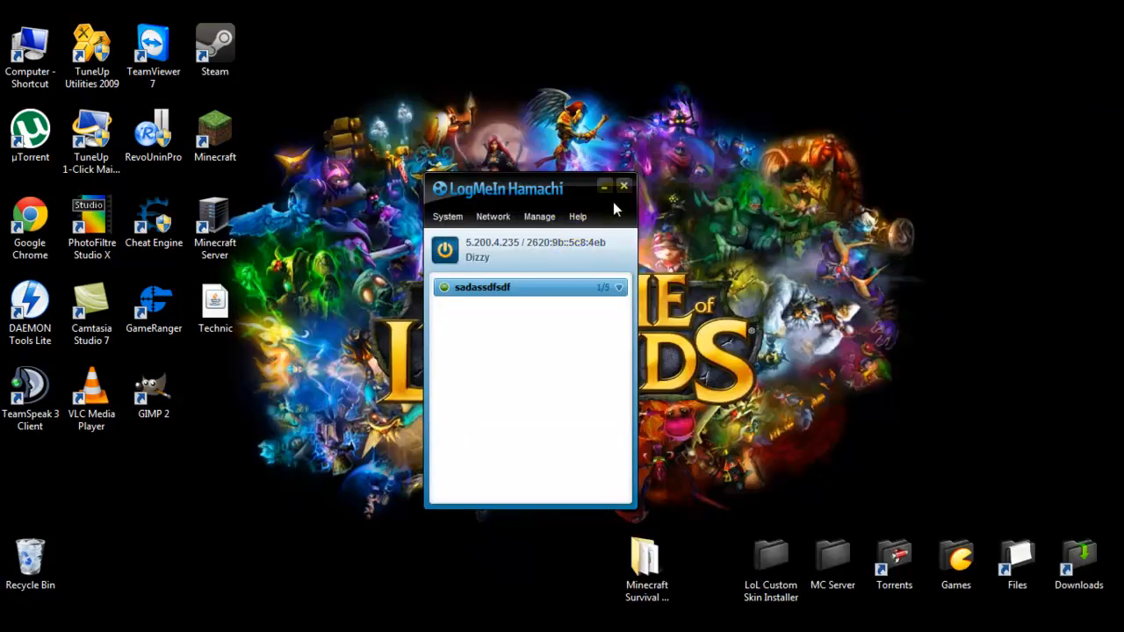